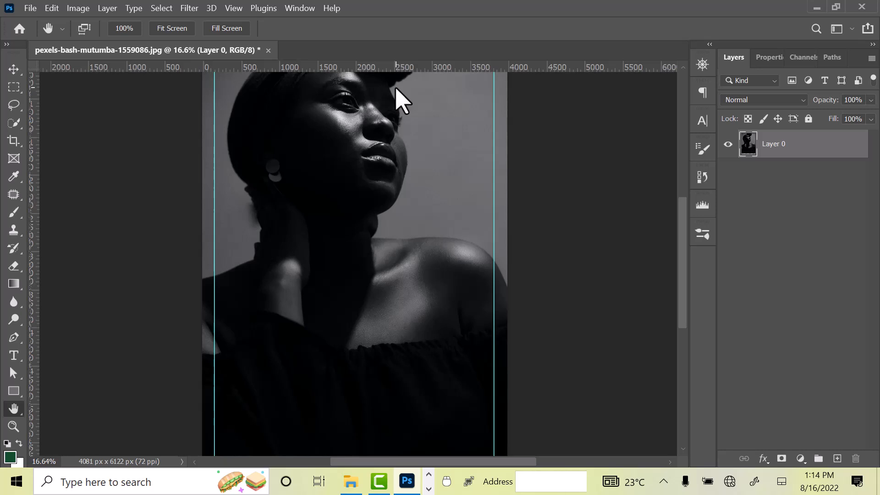
# Step: Turn off Auto show the Home Screen in the General preferences and restart Photoshop
pyautogui.click(52, 8)
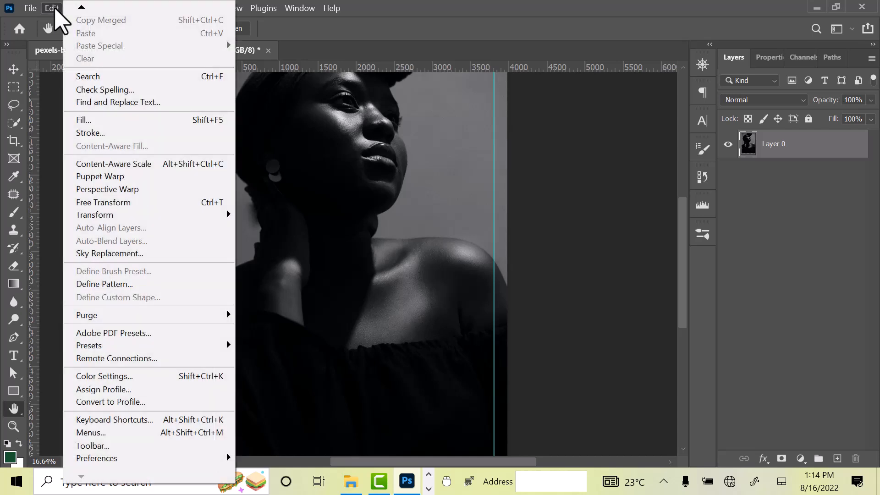
pyautogui.moveTo(156, 458)
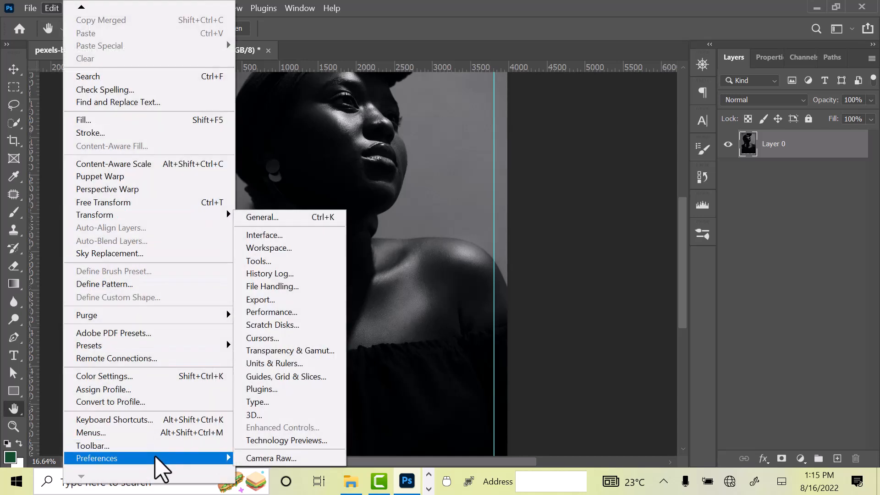
pyautogui.click(294, 216)
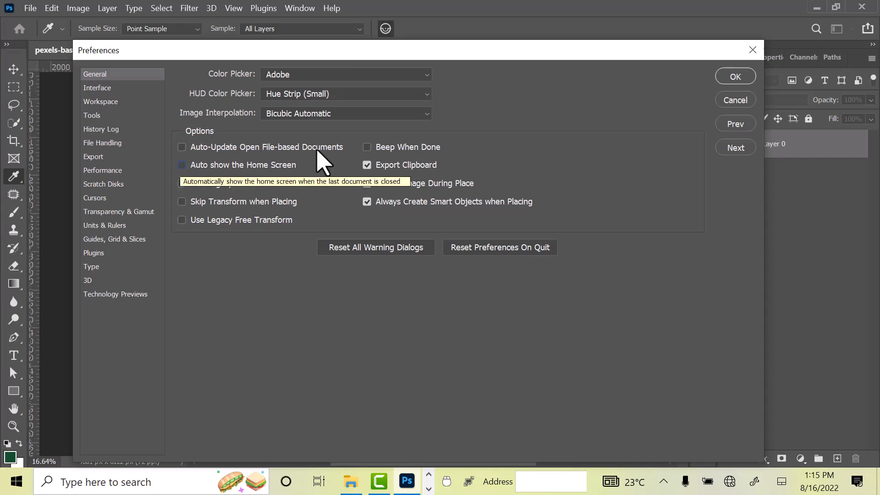
pyautogui.click(734, 76)
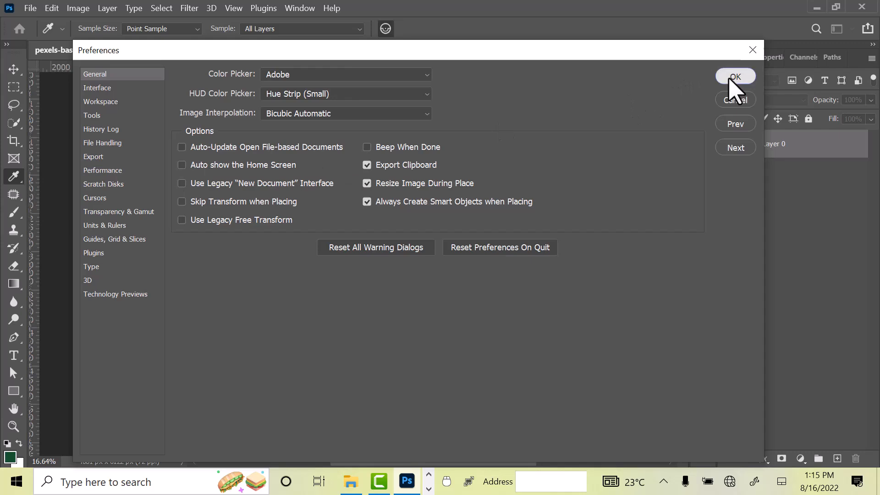
pyautogui.press('h')
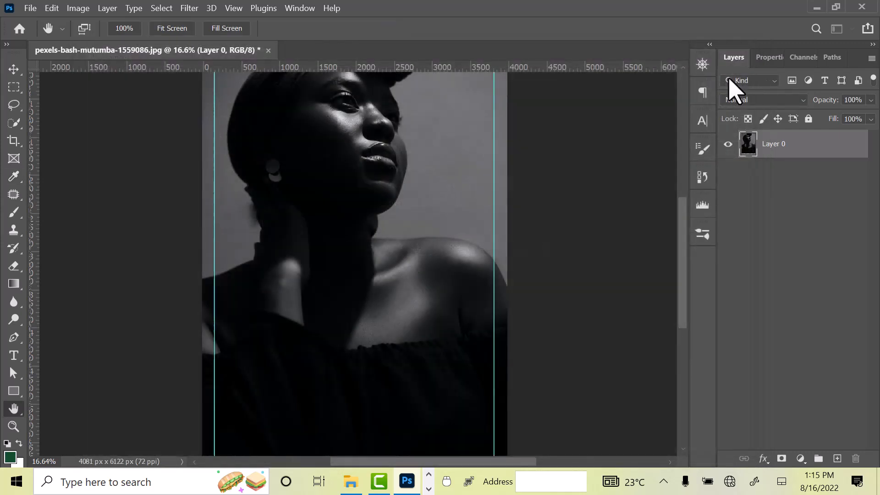
pyautogui.click(862, 7)
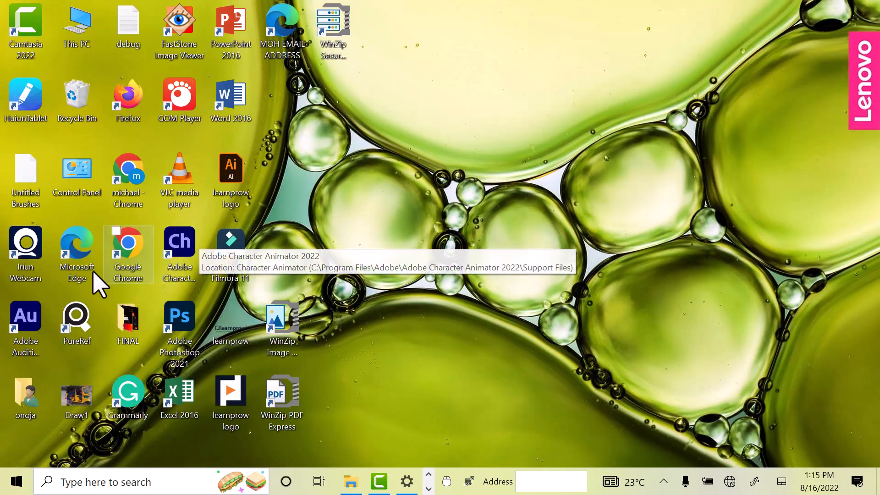
pyautogui.click(179, 315)
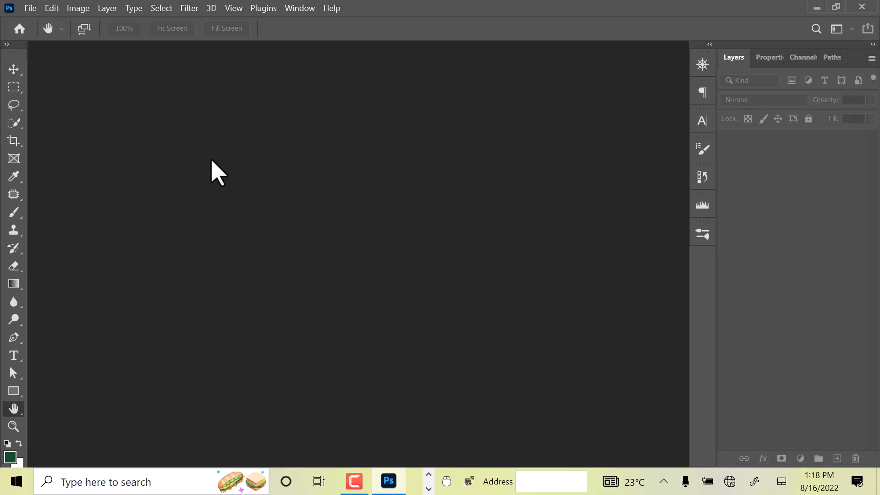
# Step: Create a new document from the Default Photoshop Size preset, 7 x 5 in at 300 ppi
pyautogui.click(31, 9)
pyautogui.click(39, 22)
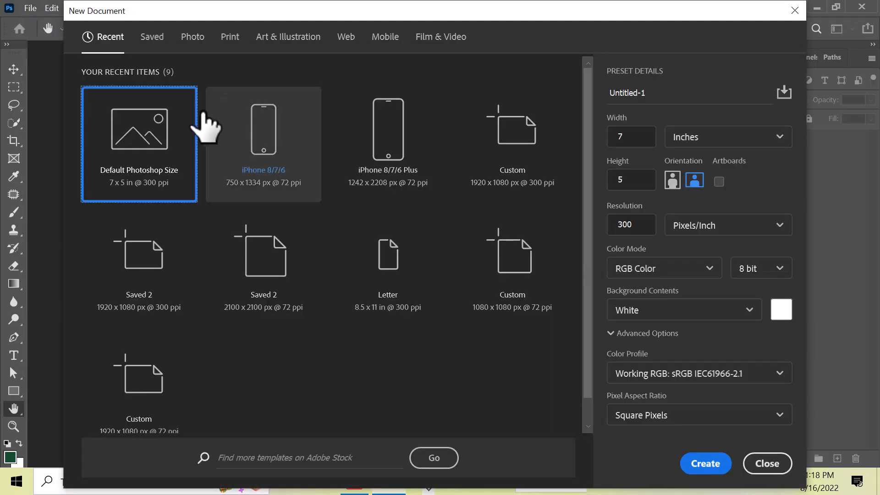
pyautogui.press('Escape')
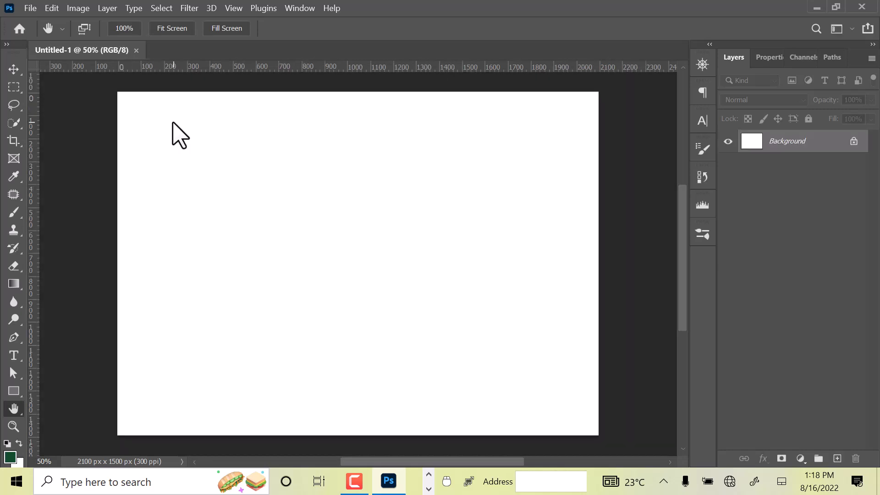
# Step: Set the color theme to the darkest swatch in the Interface preferences, comparing it with the lighter themes
pyautogui.click(52, 8)
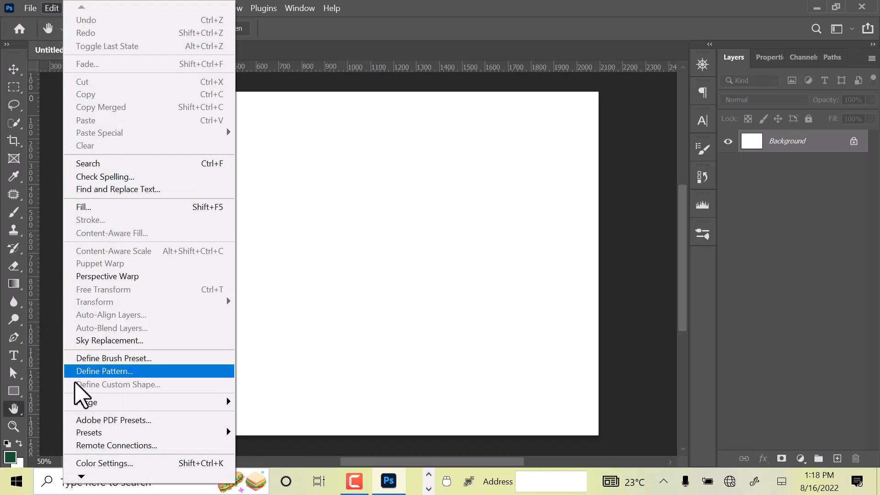
pyautogui.moveTo(82, 478)
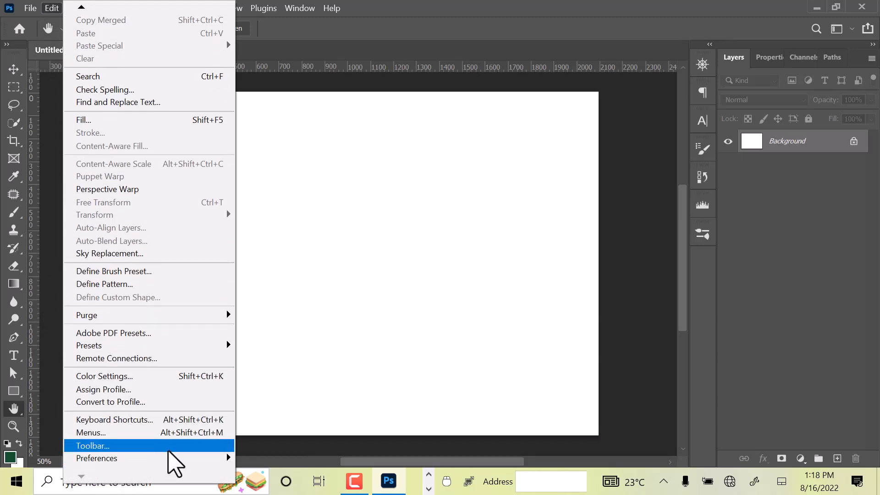
pyautogui.moveTo(197, 459)
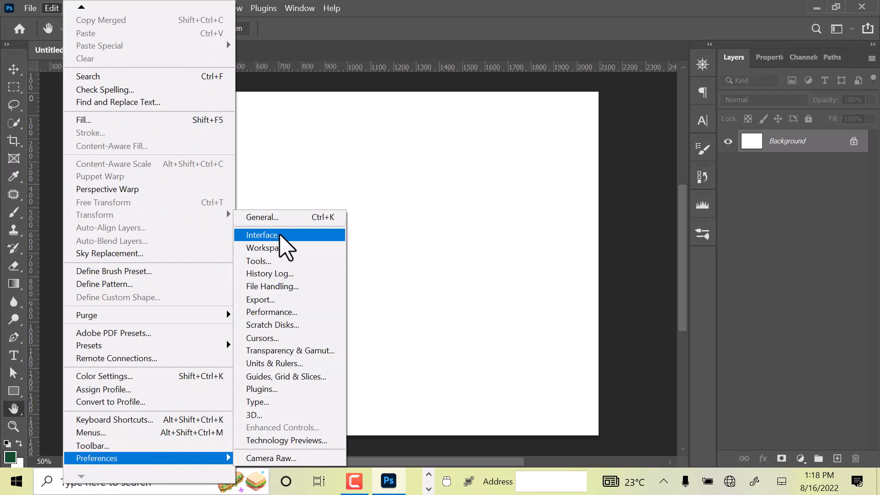
pyautogui.click(279, 235)
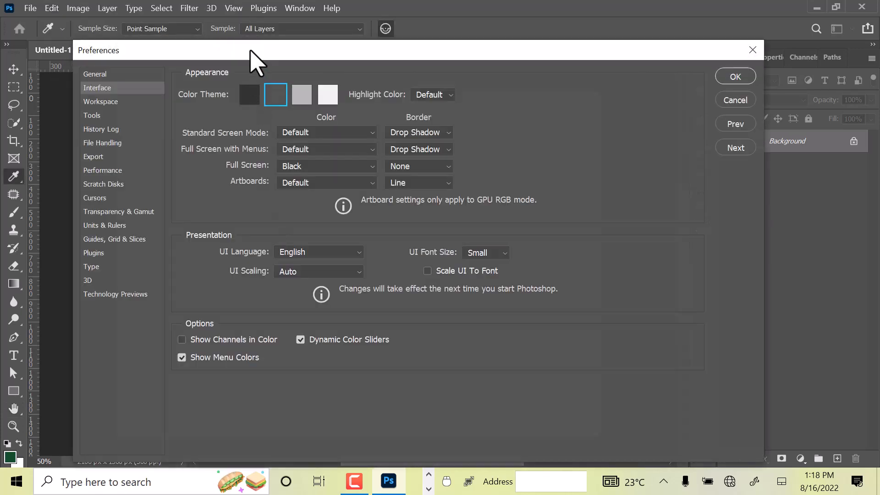
pyautogui.moveTo(250, 50); pyautogui.dragTo(298, 153)
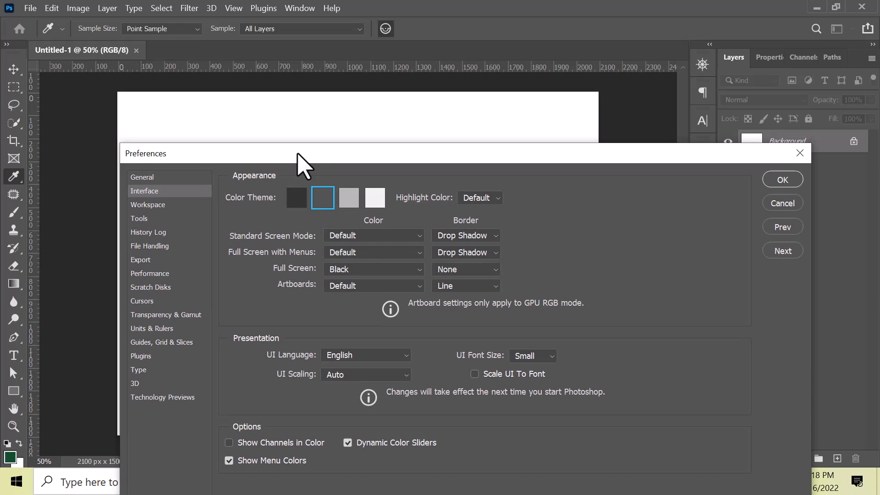
pyautogui.click(297, 198)
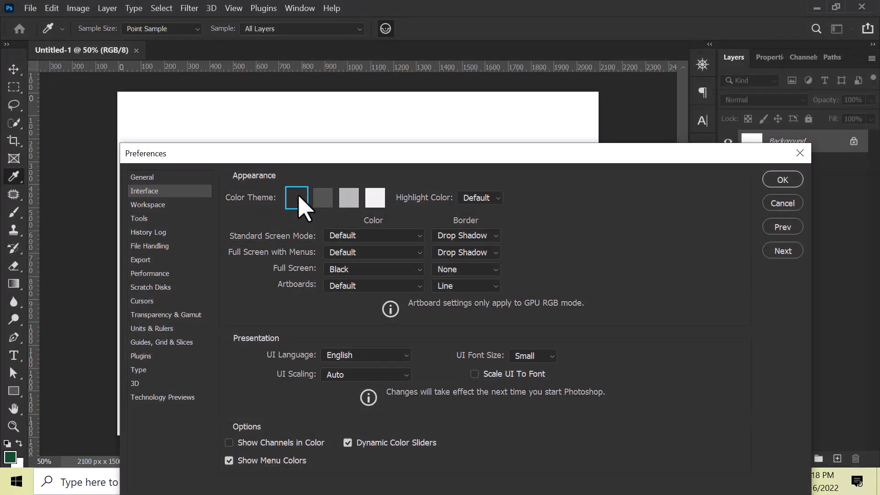
pyautogui.click(382, 201)
pyautogui.click(321, 201)
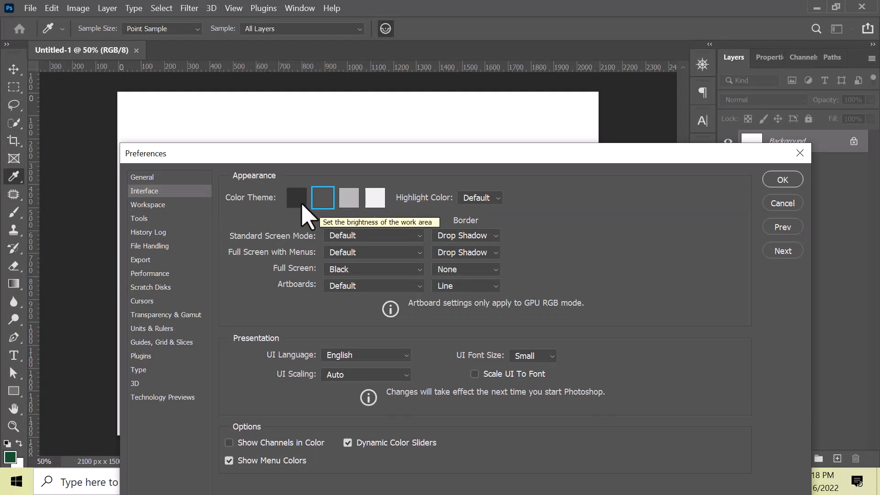
pyautogui.click(301, 205)
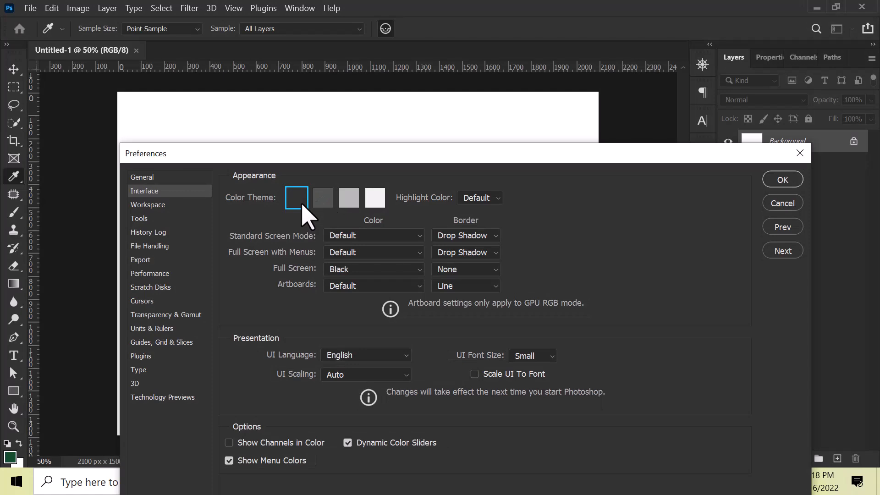
# Step: Review the panel and tab options in the Workspace preferences and apply the preferences
pyautogui.click(148, 209)
pyautogui.moveTo(280, 160); pyautogui.dragTo(334, 94)
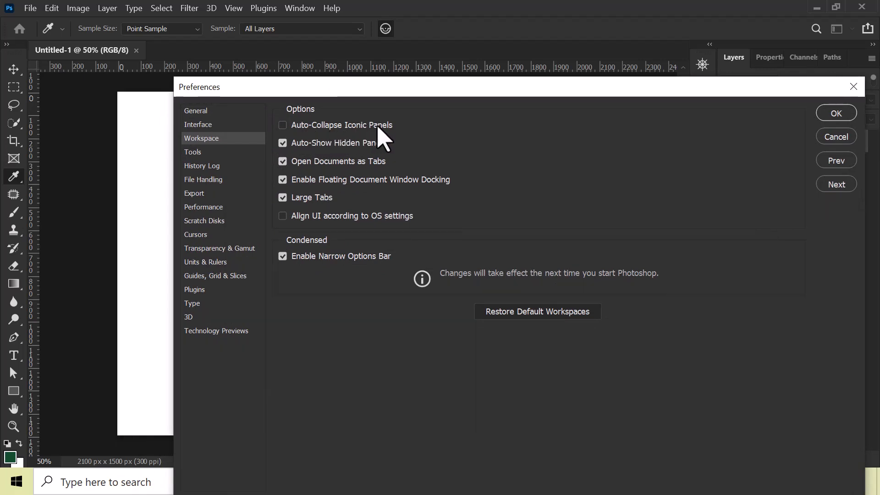
pyautogui.click(772, 115)
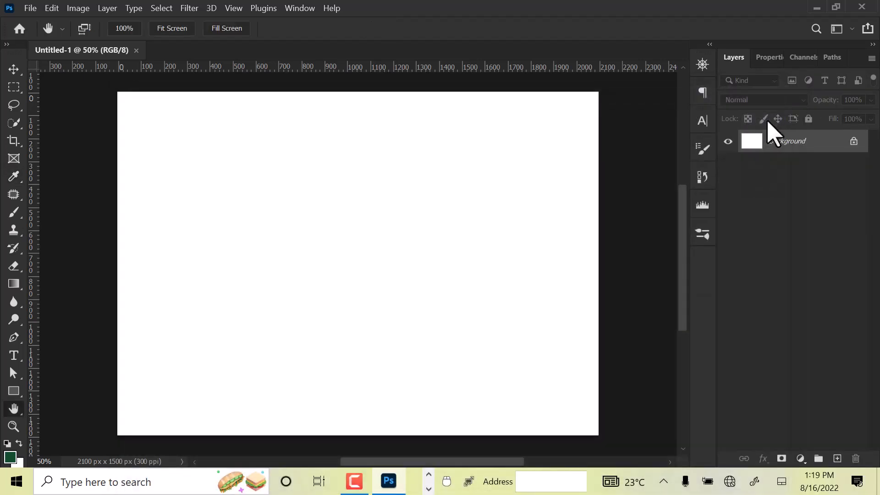
# Step: Expand the Character panel and switch between the Move, Rectangular Marquee and Quick Selection tools to check whether the panel collapses
pyautogui.click(694, 123)
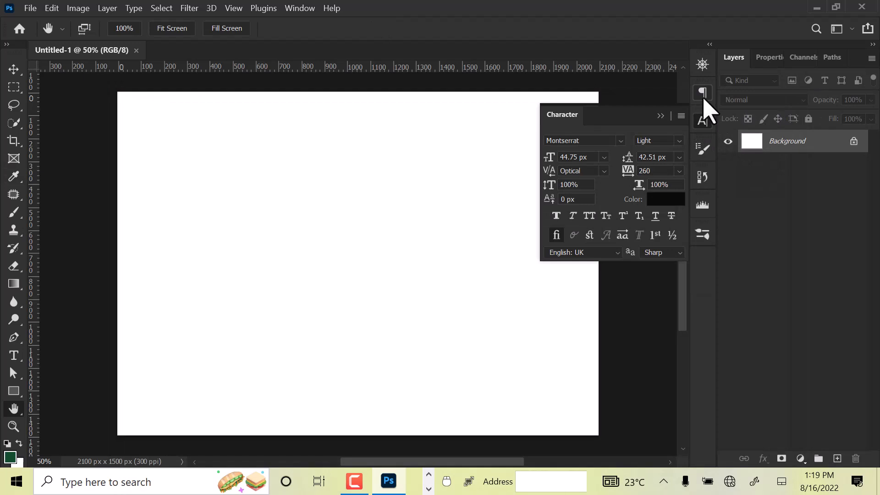
pyautogui.click(13, 69)
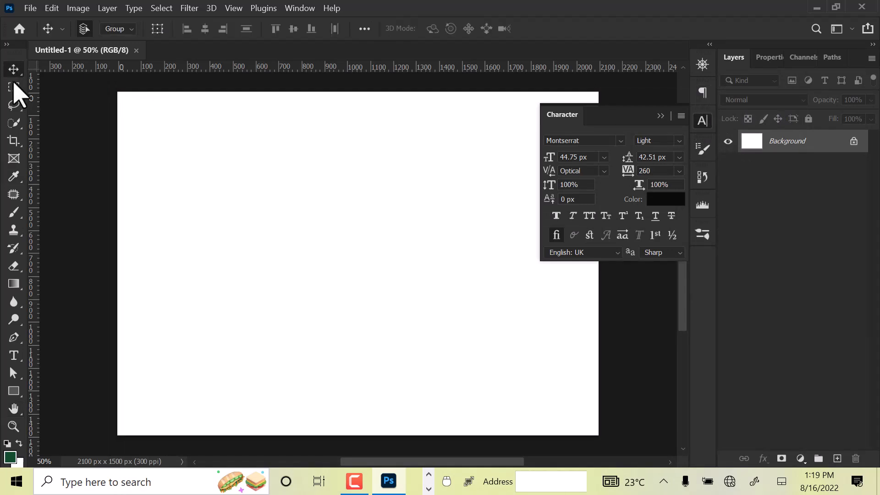
pyautogui.click(17, 107)
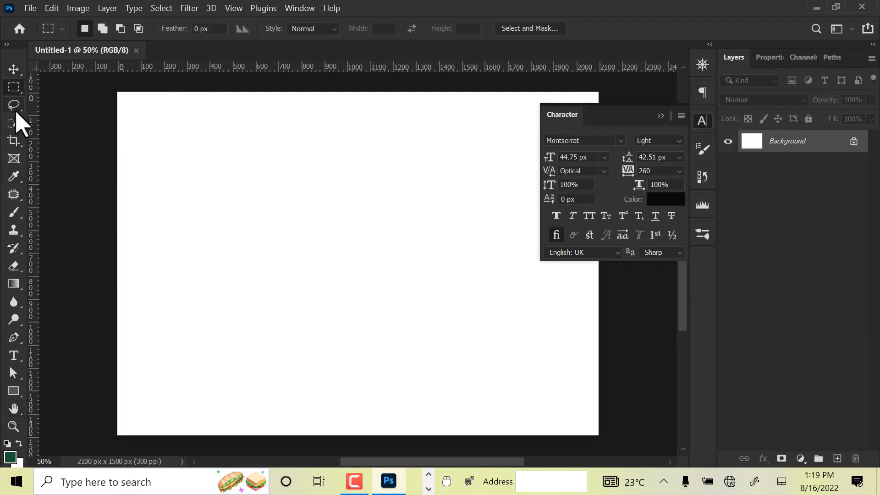
pyautogui.click(14, 123)
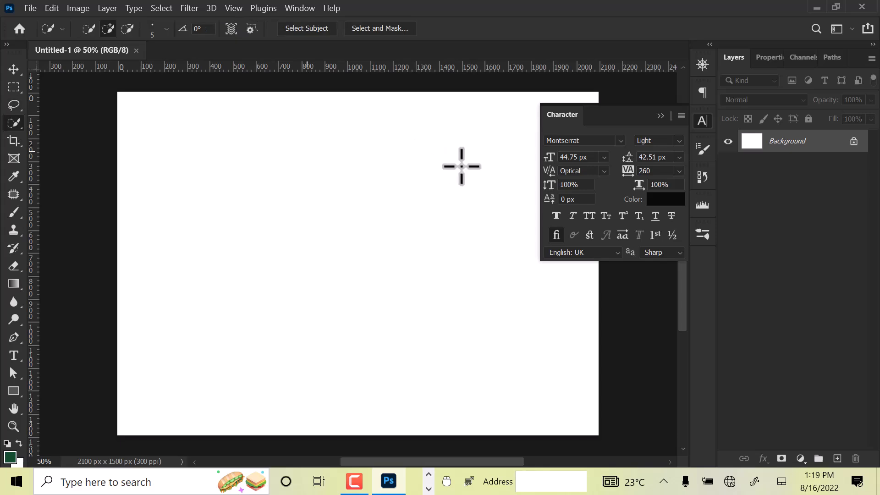
# Step: Enable Auto-Collapse Iconic Panels in the Workspace preferences
pyautogui.click(52, 9)
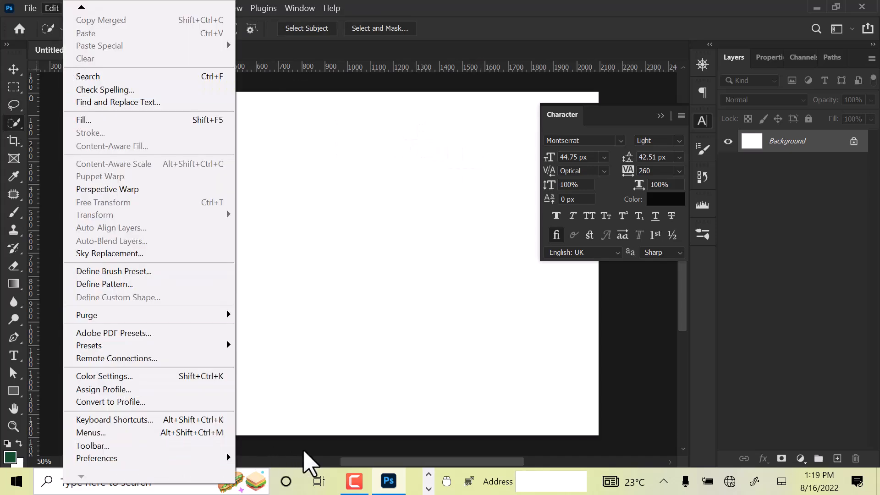
pyautogui.moveTo(229, 459)
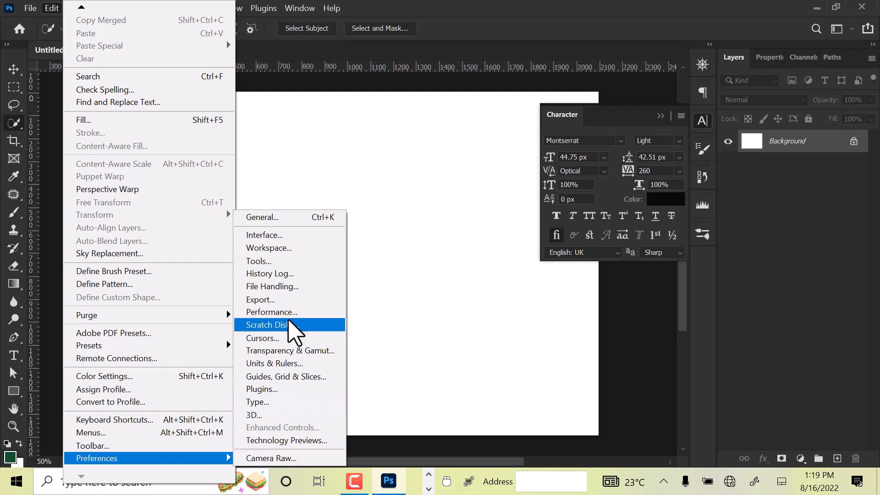
pyautogui.click(289, 249)
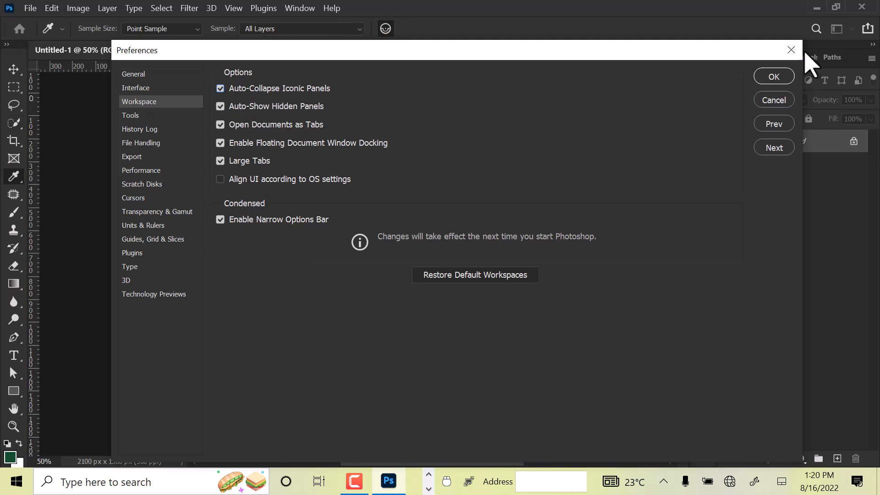
pyautogui.click(785, 77)
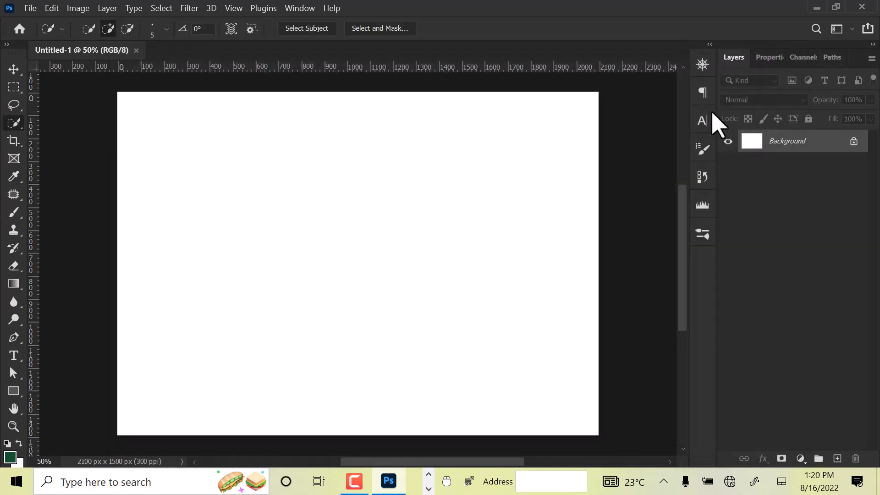
# Step: Test auto-collapsing by expanding the Paragraph and Character panels in turn and choosing the Move or Rectangular Marquee tool after each
pyautogui.click(708, 92)
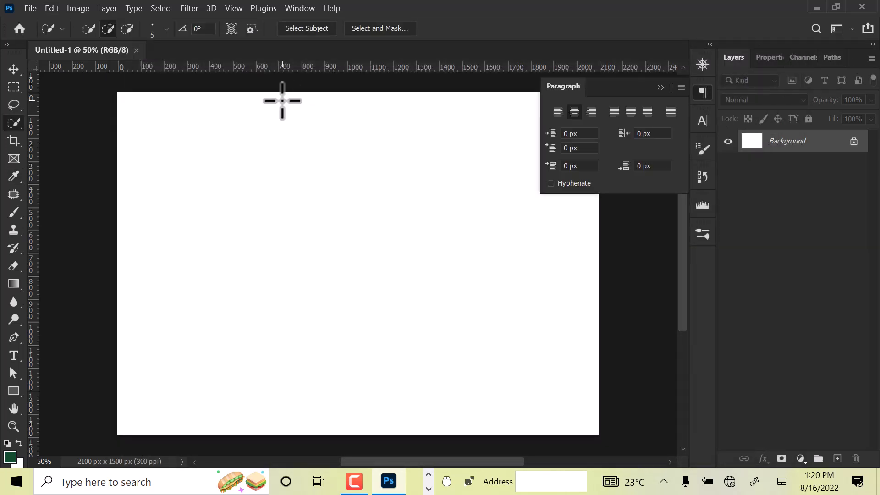
pyautogui.click(16, 71)
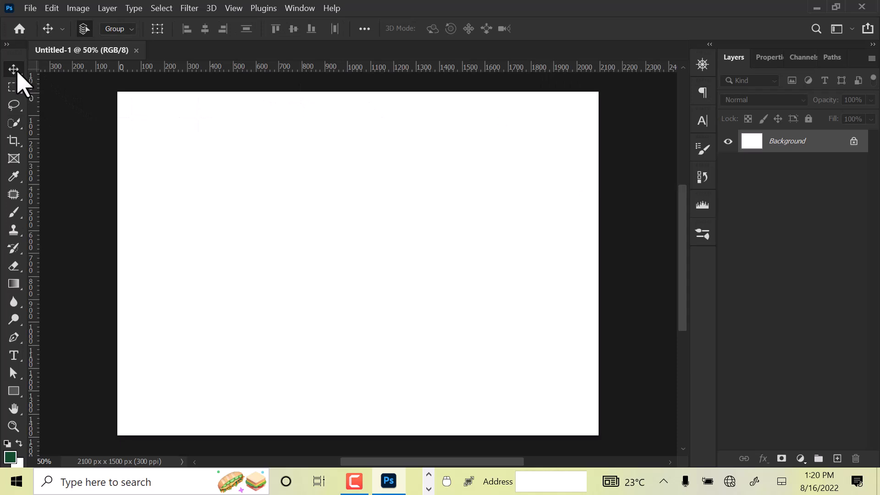
pyautogui.click(703, 121)
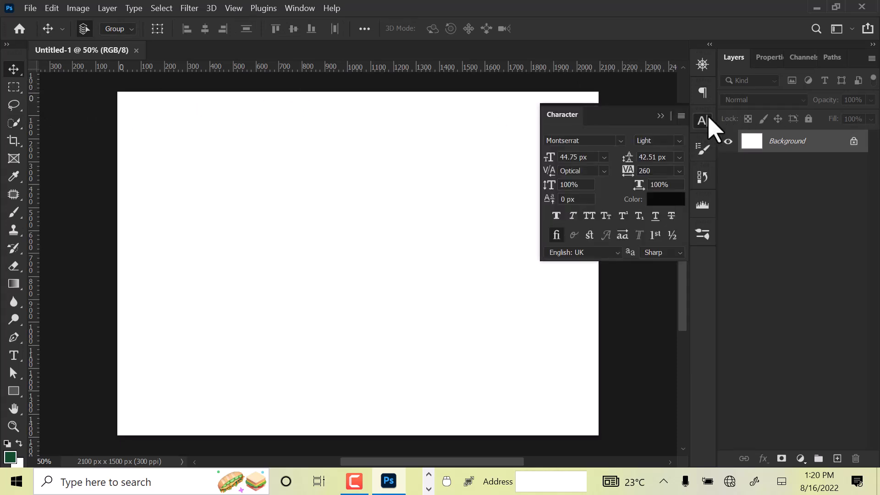
pyautogui.click(14, 90)
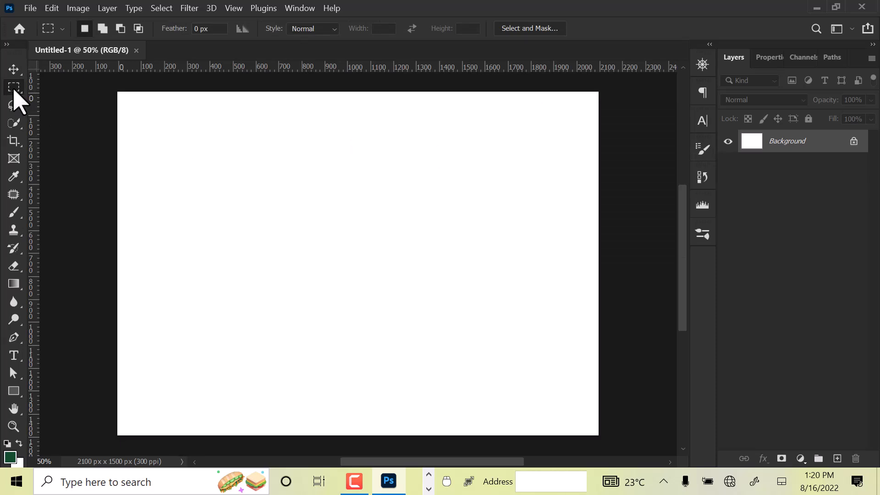
pyautogui.click(703, 94)
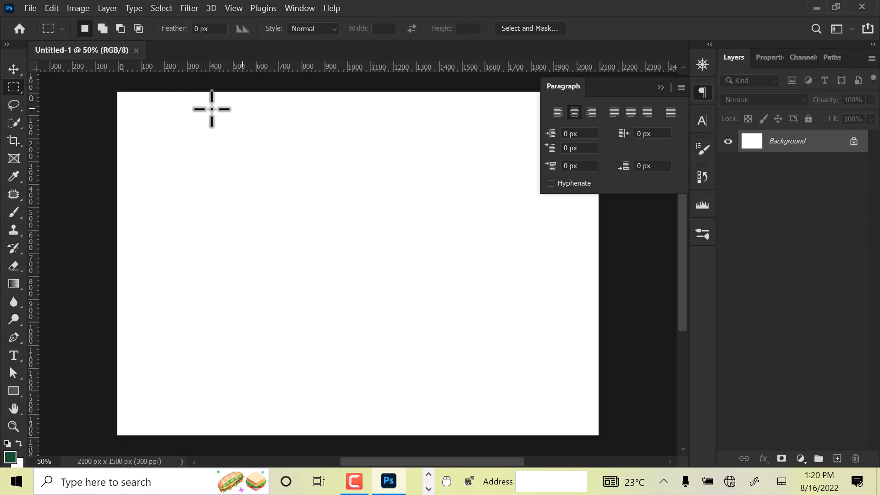
pyautogui.click(13, 73)
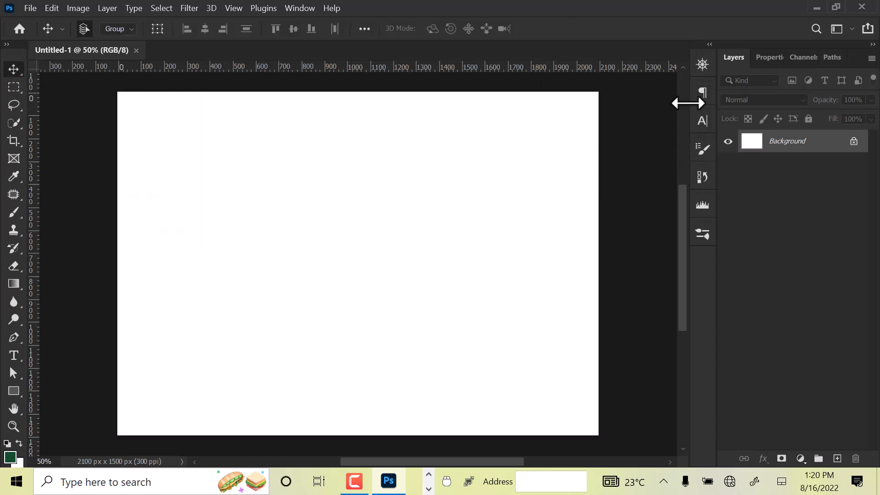
# Step: Disable Large Tabs in the Workspace preferences, toggling the option to compare the tab sizes
pyautogui.click(49, 8)
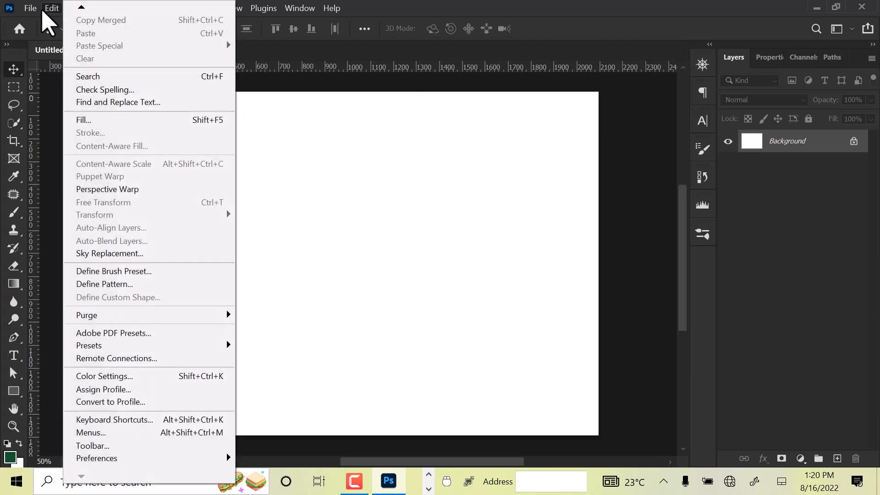
pyautogui.moveTo(102, 459)
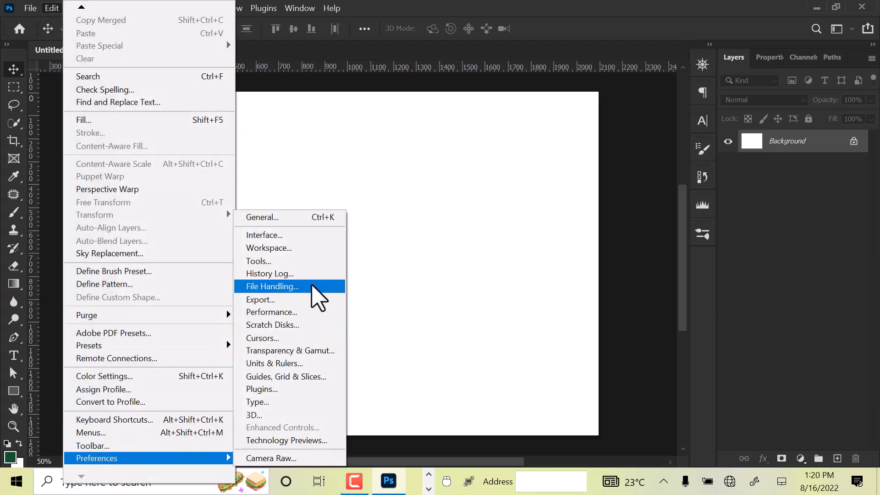
pyautogui.click(266, 236)
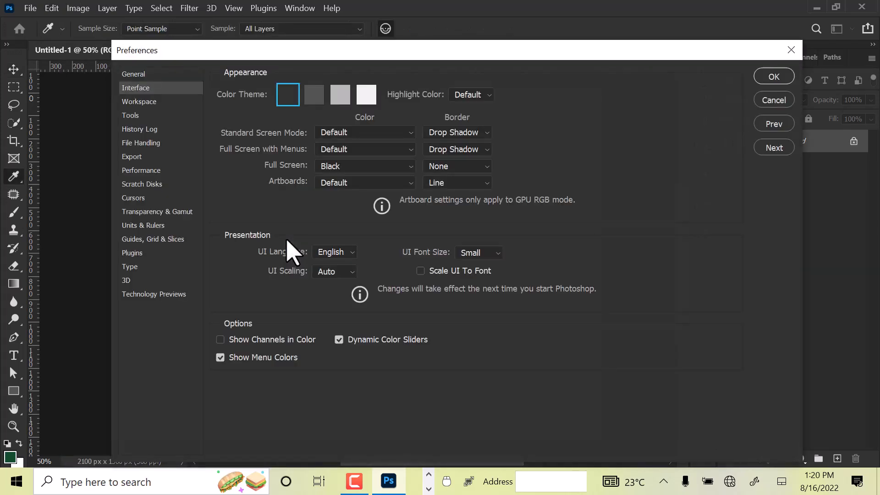
pyautogui.click(142, 107)
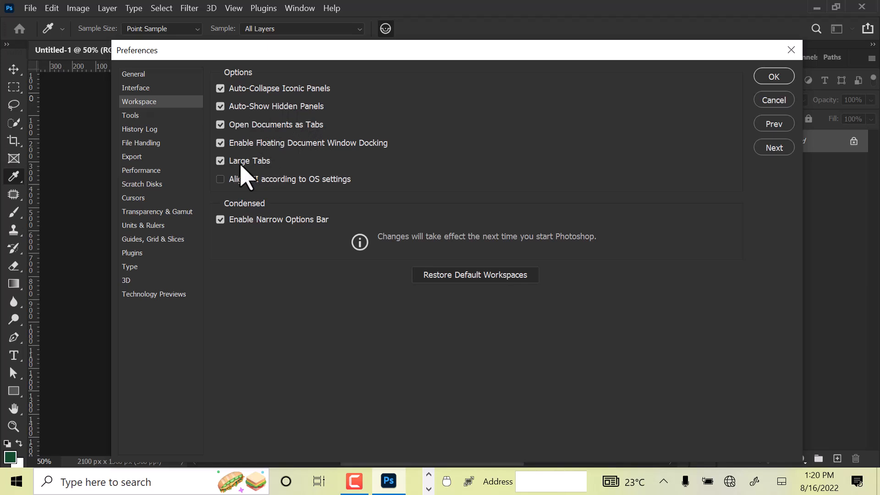
pyautogui.click(227, 164)
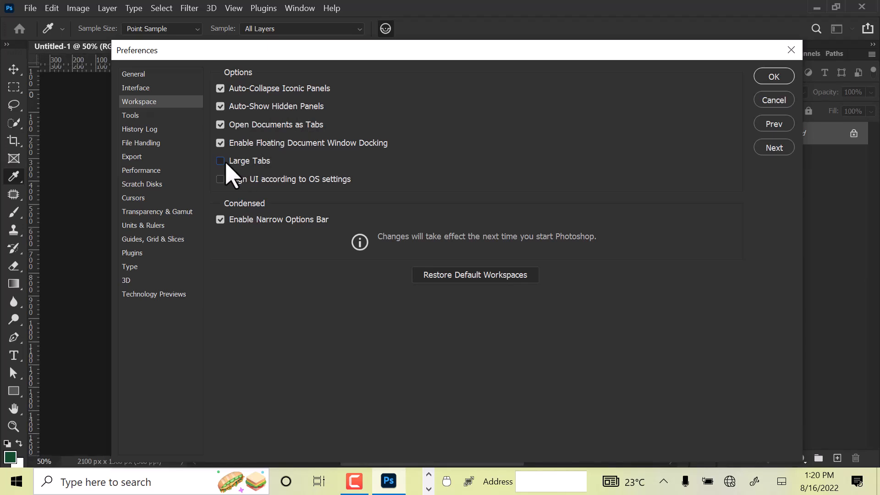
pyautogui.click(226, 164)
pyautogui.moveTo(215, 55); pyautogui.dragTo(198, 116)
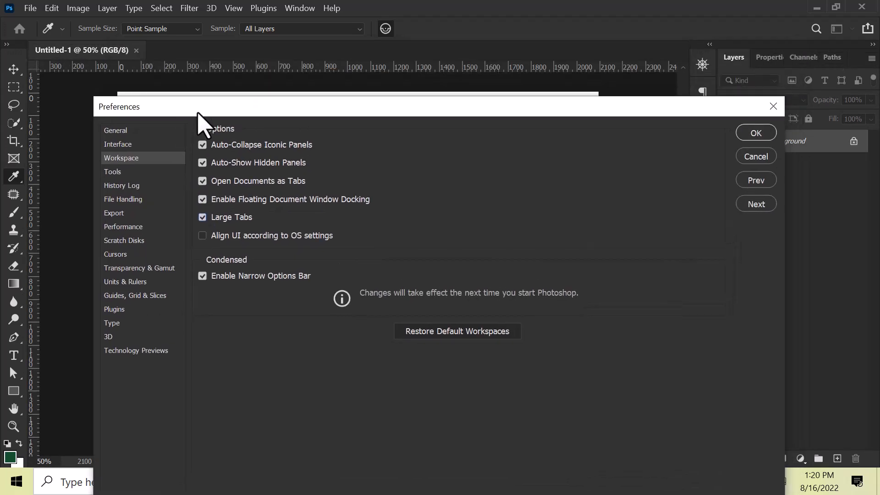
pyautogui.click(206, 219)
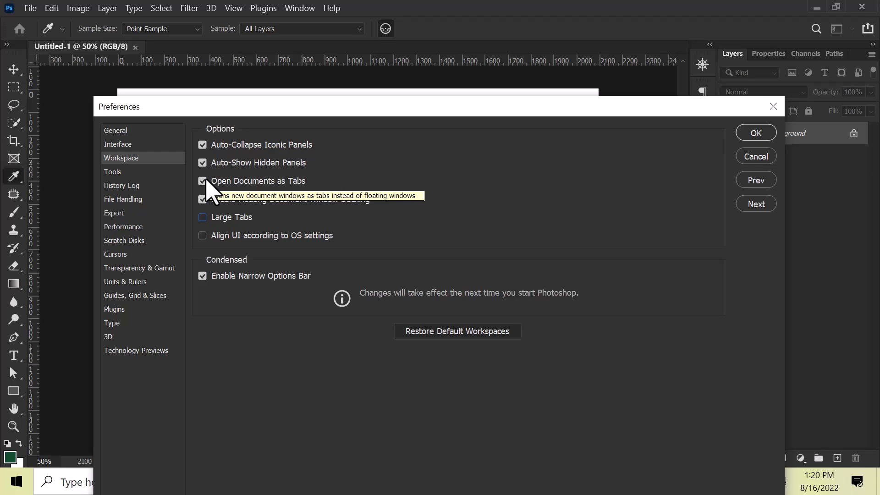
# Step: Turn off Show Tooltips in the Tools preferences and apply the change
pyautogui.click(114, 173)
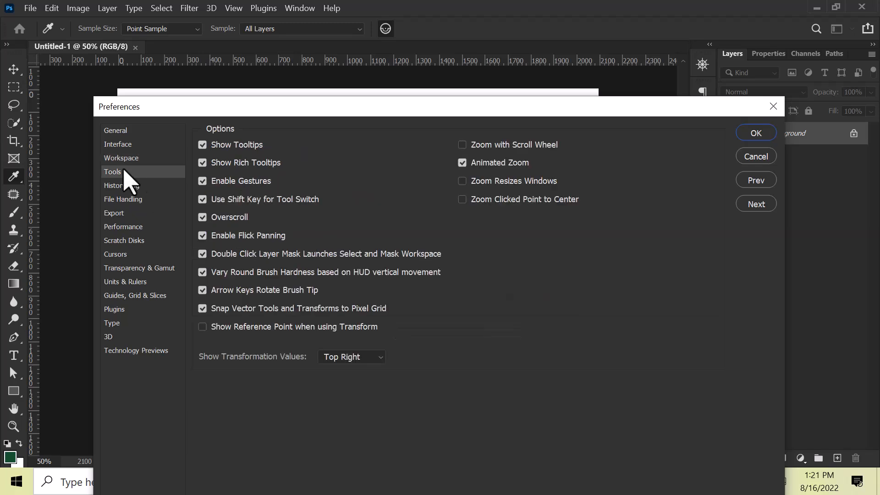
pyautogui.click(212, 146)
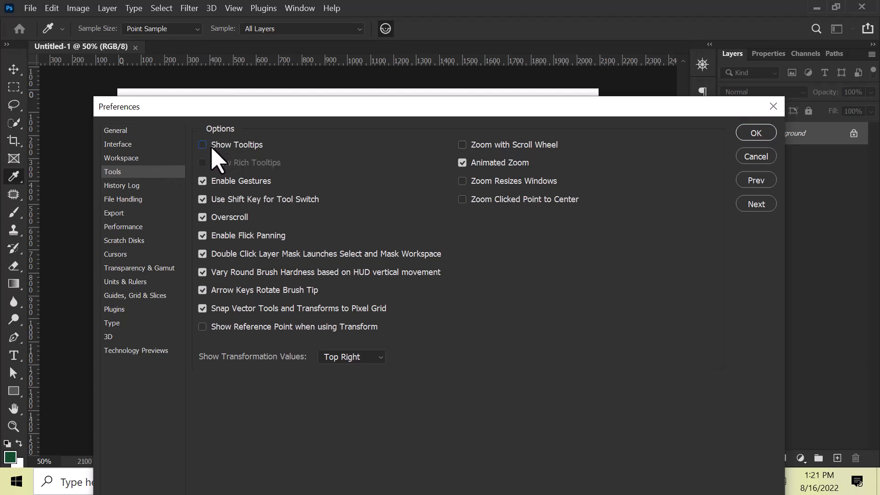
pyautogui.click(213, 147)
pyautogui.click(211, 146)
pyautogui.click(756, 134)
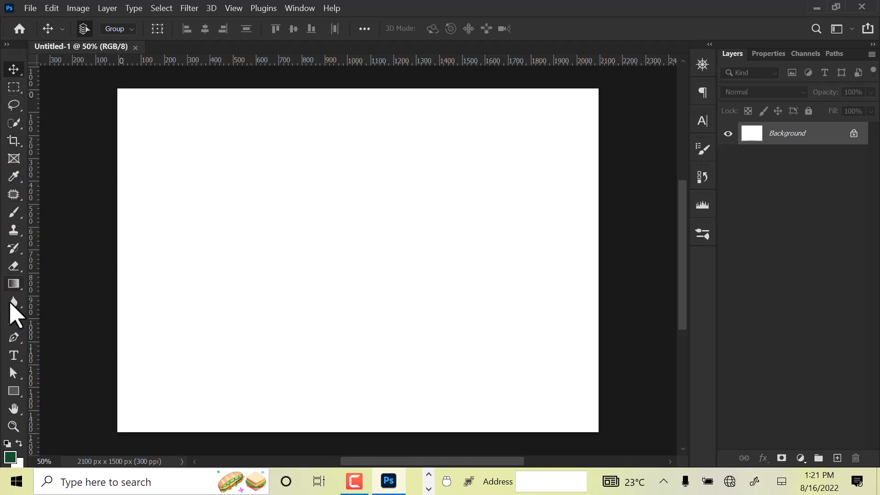
# Step: Enable Show Tooltips and Show Rich Tooltips in the Tools preferences and apply the change
pyautogui.click(306, 12)
pyautogui.click(58, 8)
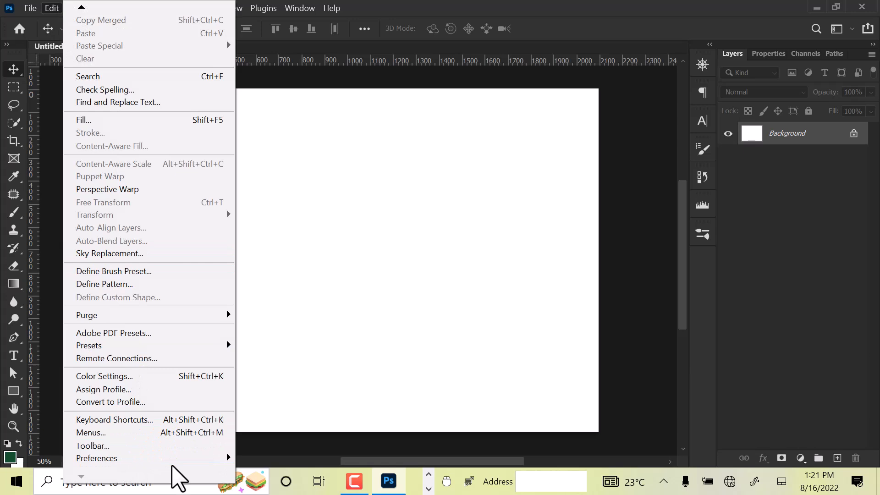
pyautogui.moveTo(190, 459)
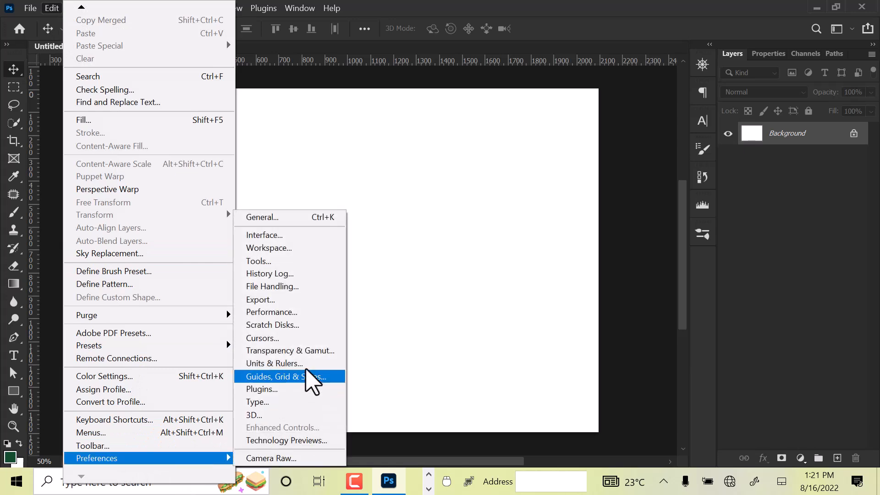
pyautogui.click(267, 218)
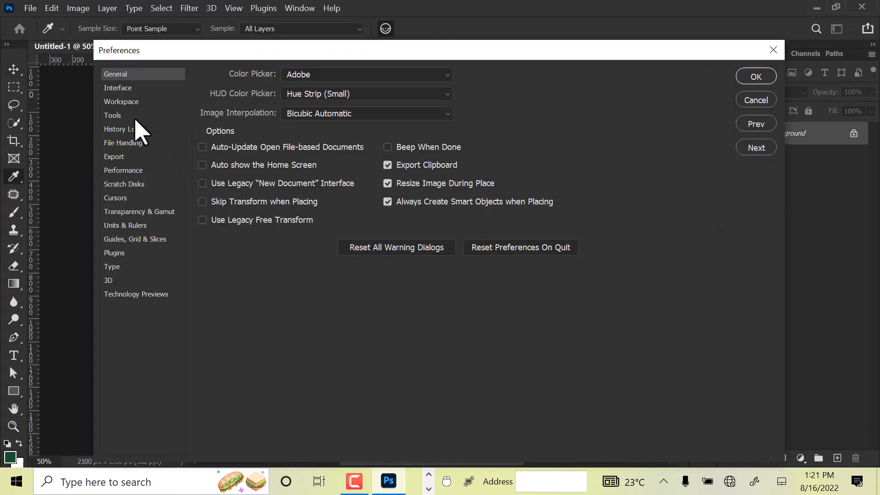
pyautogui.click(121, 116)
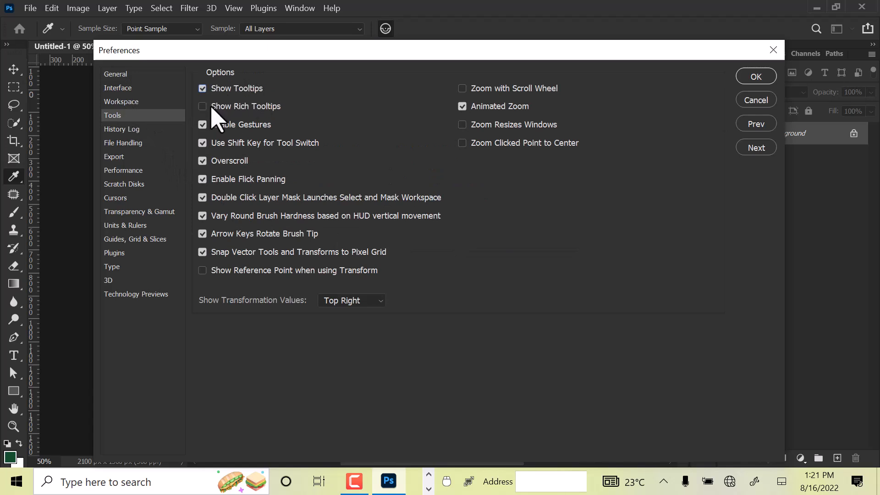
pyautogui.click(756, 76)
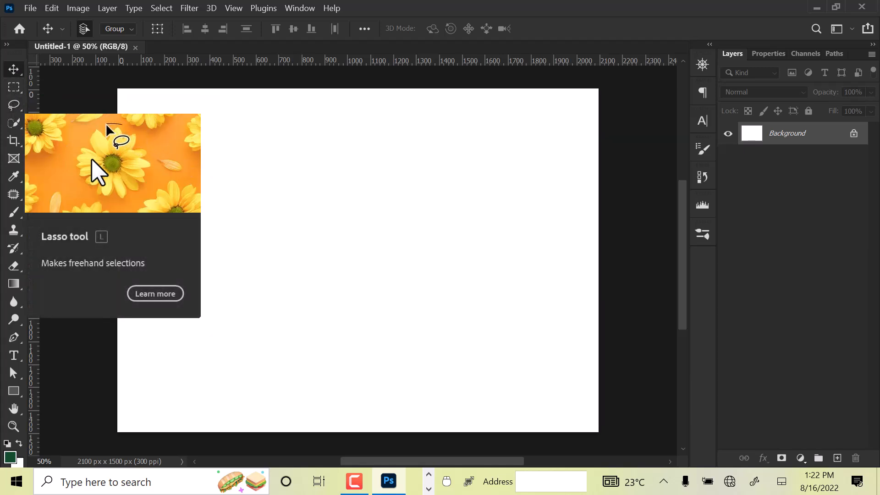
# Step: Set the Rulers unit to Pixels in the Units & Rulers preferences and apply the preferences
pyautogui.click(52, 7)
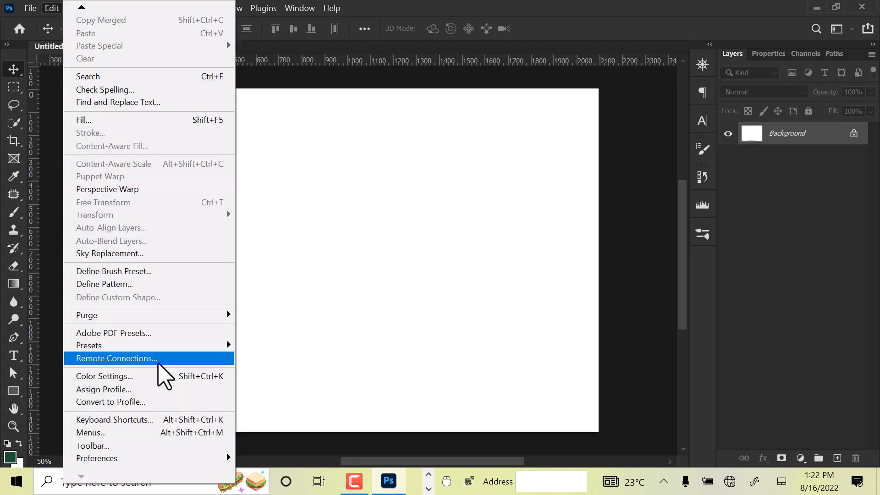
pyautogui.moveTo(151, 458)
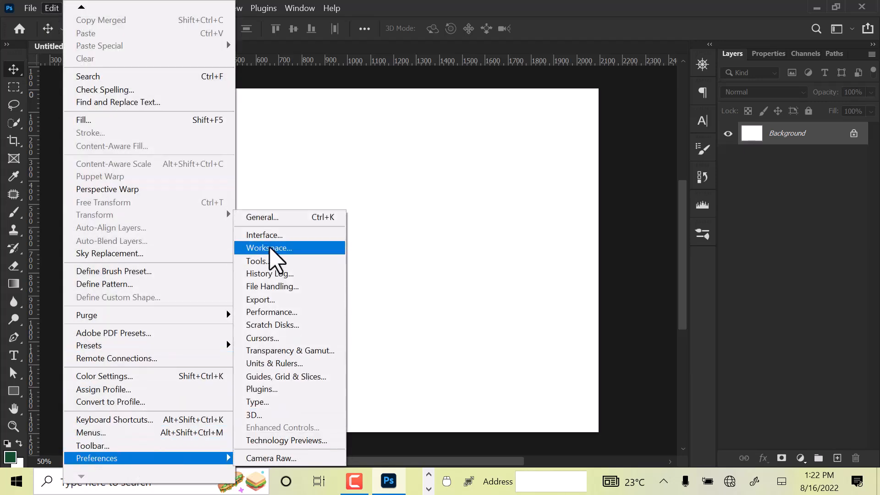
pyautogui.click(272, 235)
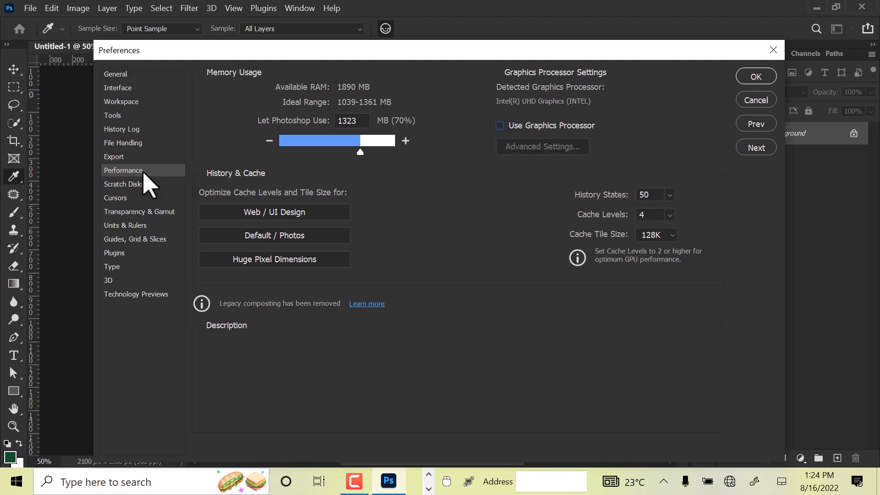
pyautogui.click(157, 226)
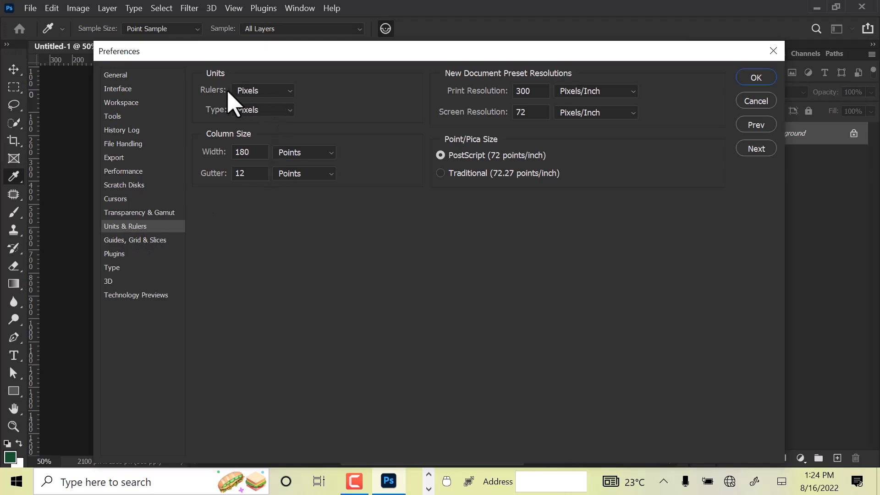
pyautogui.click(252, 91)
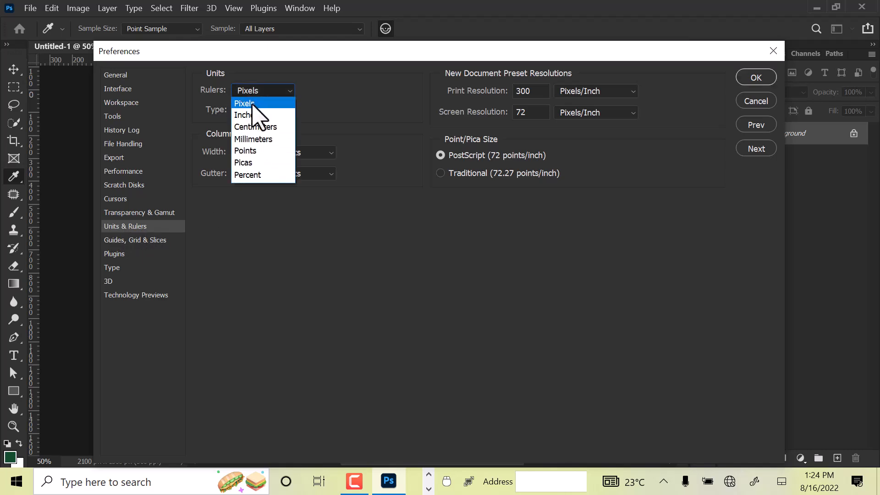
pyautogui.click(253, 105)
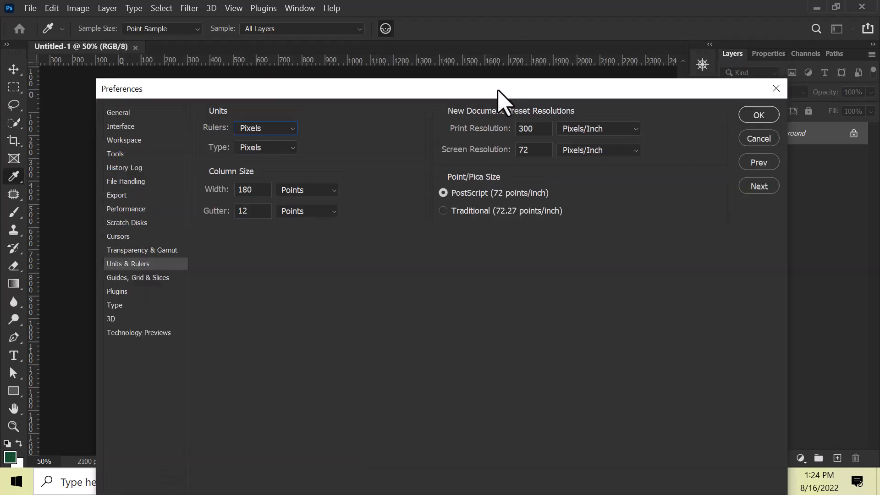
pyautogui.click(756, 77)
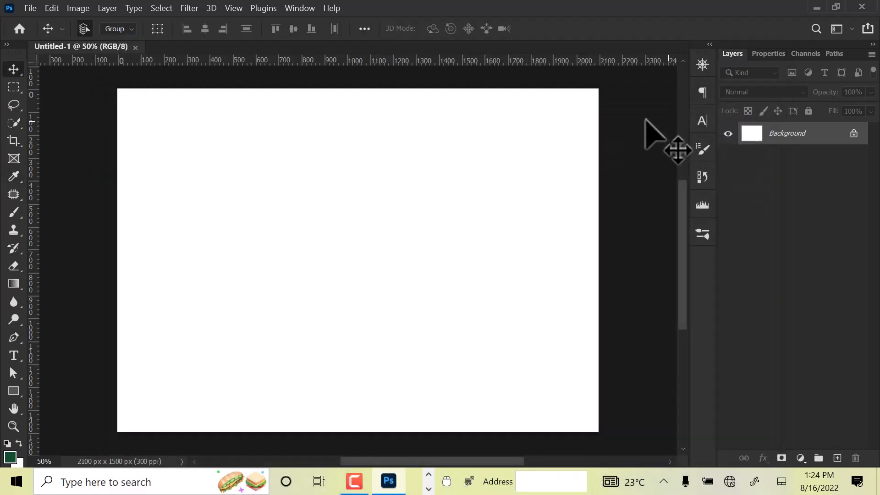
# Step: Toggle the rulers off and on, and place a horizontal guide near the canvas's upper edge and a vertical guide at about X 69.5 px
pyautogui.hotkey('ctrl', 'r')
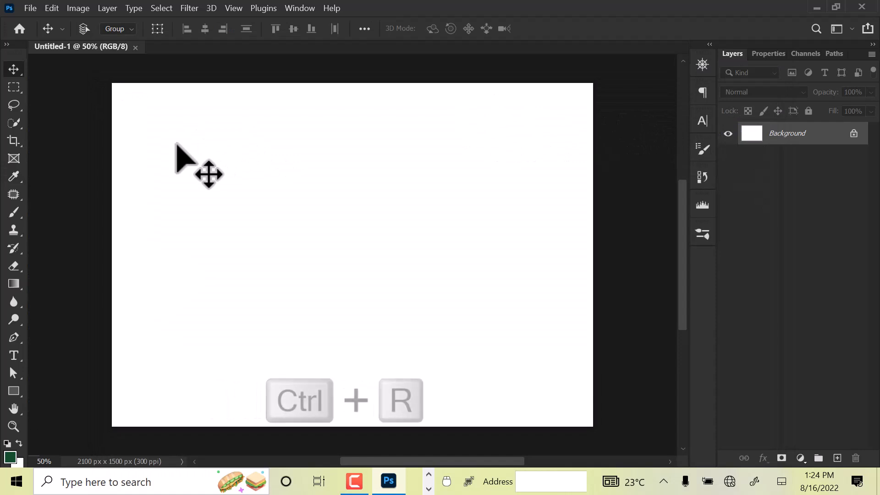
pyautogui.hotkey('ctrl', 'r')
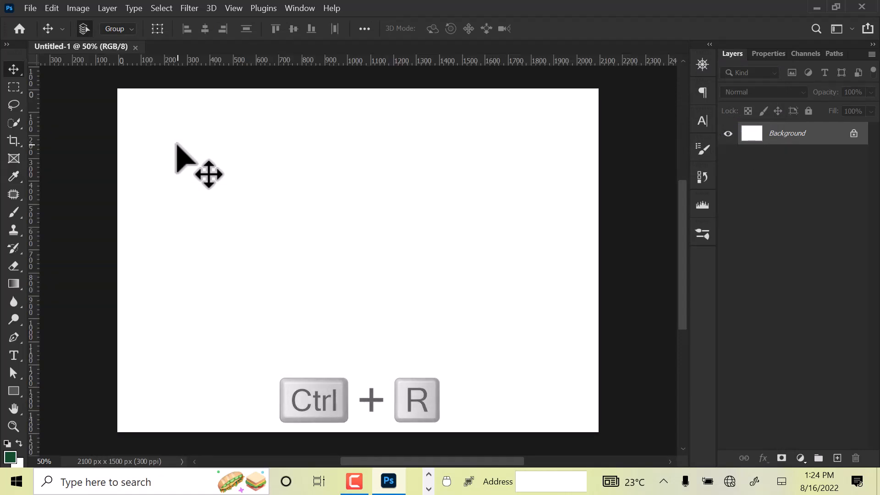
pyautogui.moveTo(174, 64); pyautogui.dragTo(176, 115)
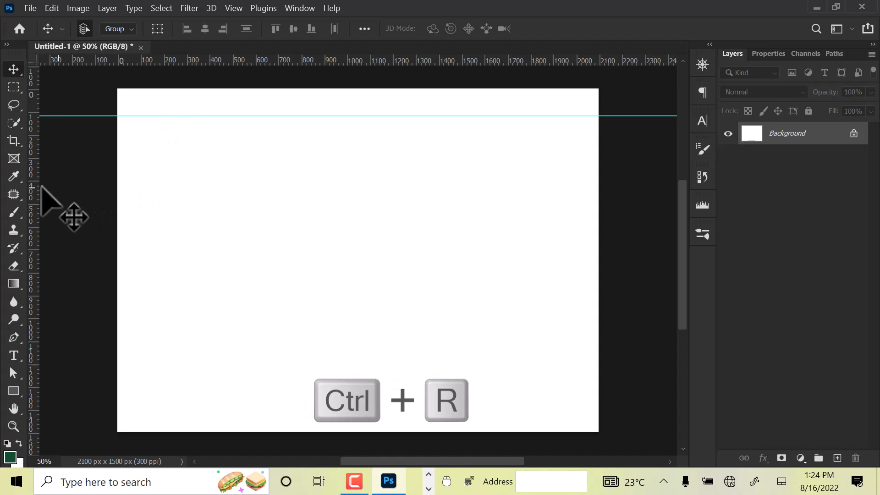
pyautogui.moveTo(34, 189); pyautogui.dragTo(134, 195)
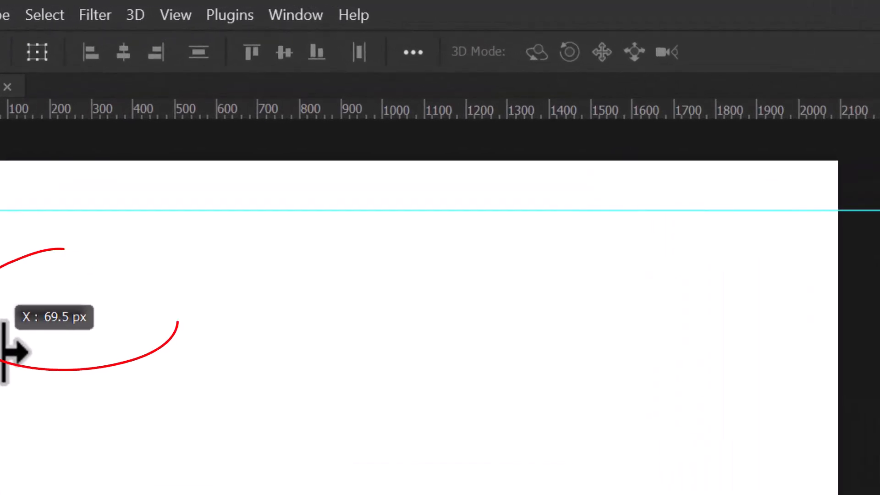
pyautogui.moveTo(4, 353); pyautogui.dragTo(6, 353)
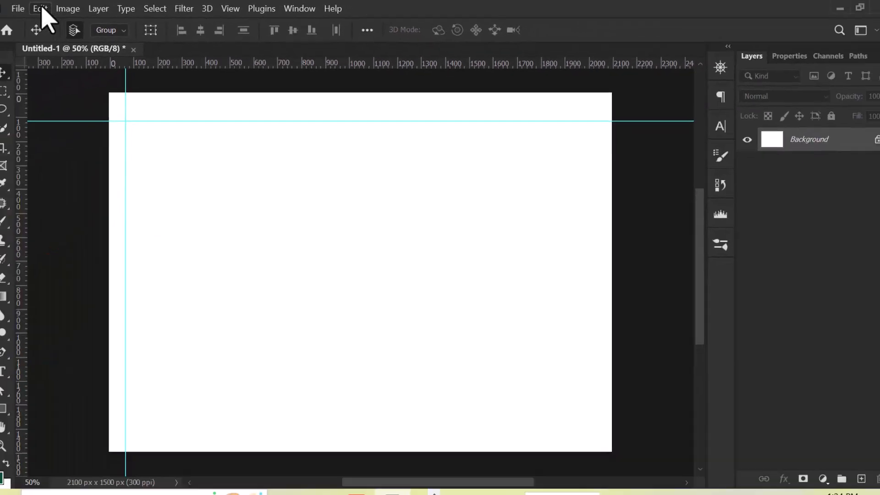
# Step: Review the print and screen resolutions for new document presets in the Units & Rulers preferences and close the preferences with OK
pyautogui.click(51, 9)
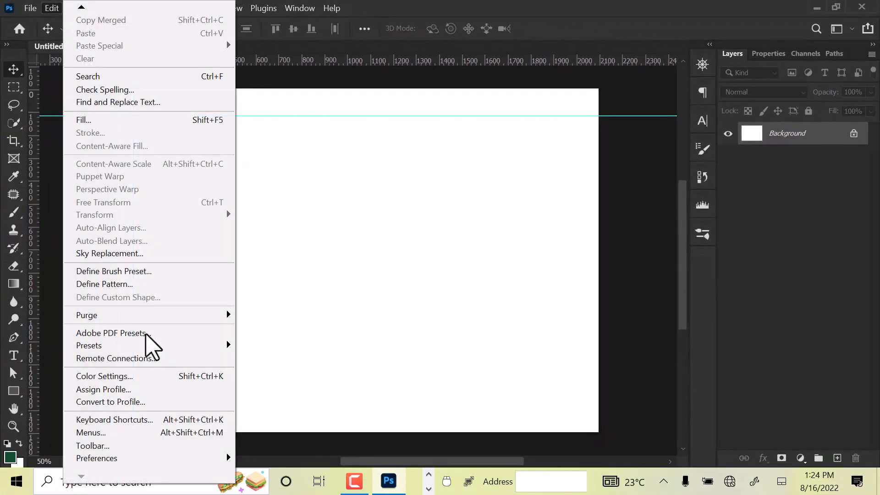
pyautogui.moveTo(153, 460)
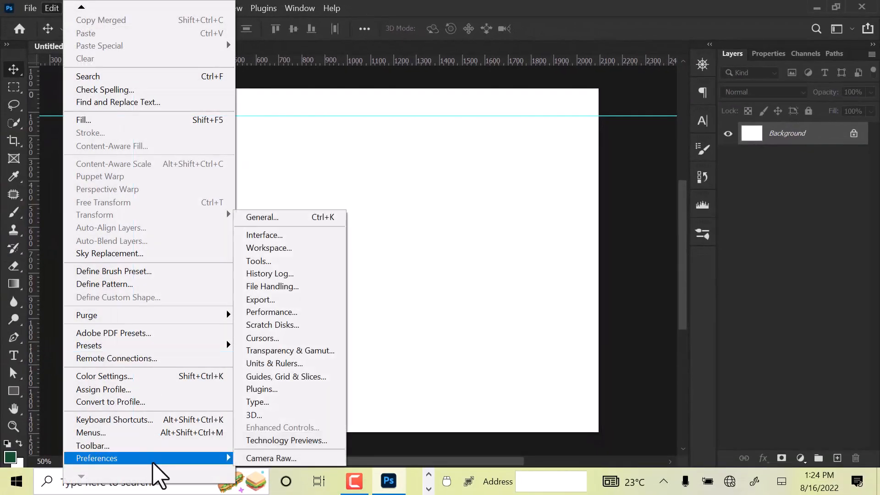
pyautogui.click(295, 220)
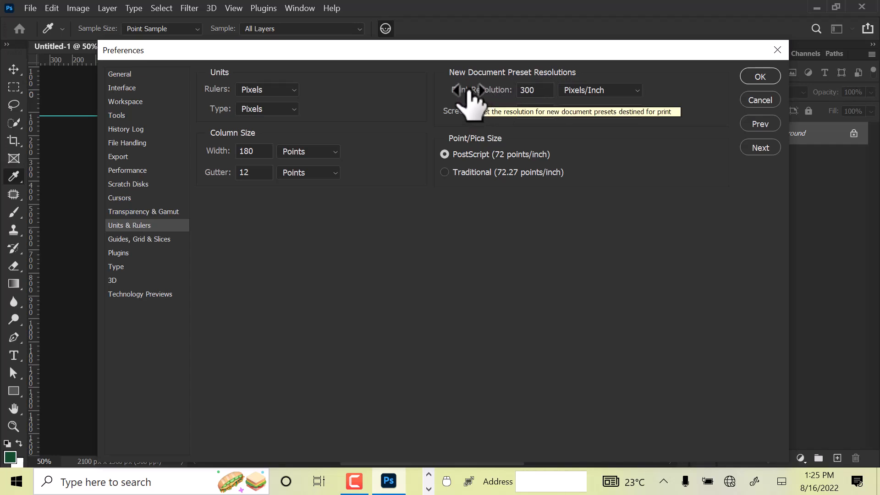
pyautogui.click(541, 93)
pyautogui.moveTo(540, 93); pyautogui.dragTo(501, 88)
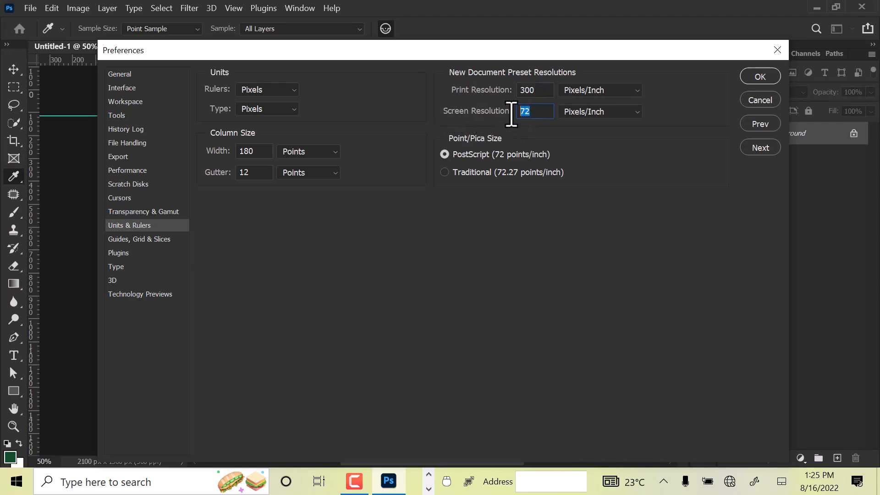
pyautogui.click(765, 80)
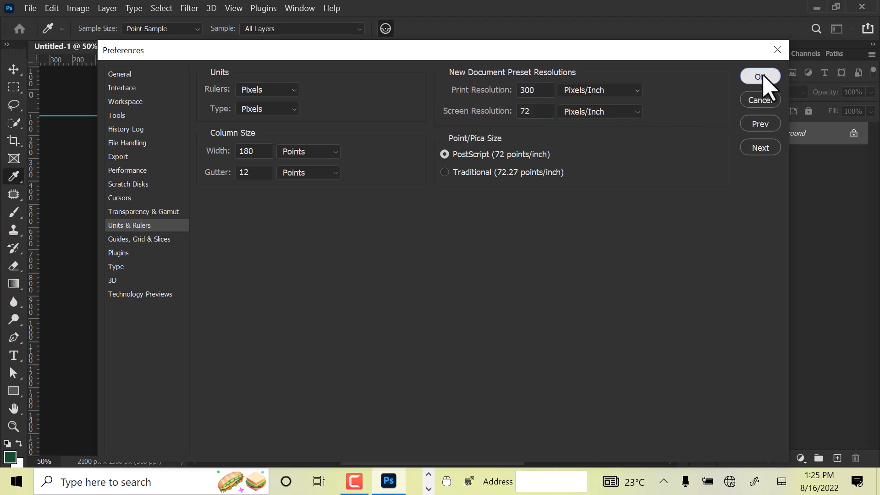